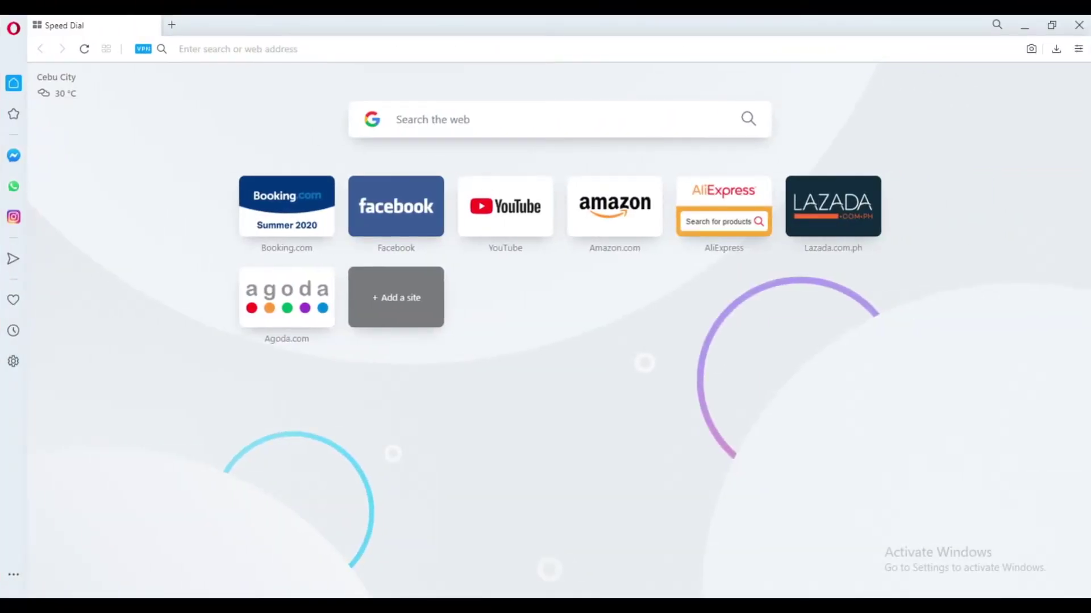
Search the web for 'opera addons' from the Speed Dial search box
left_click(431, 119)
type("opera")
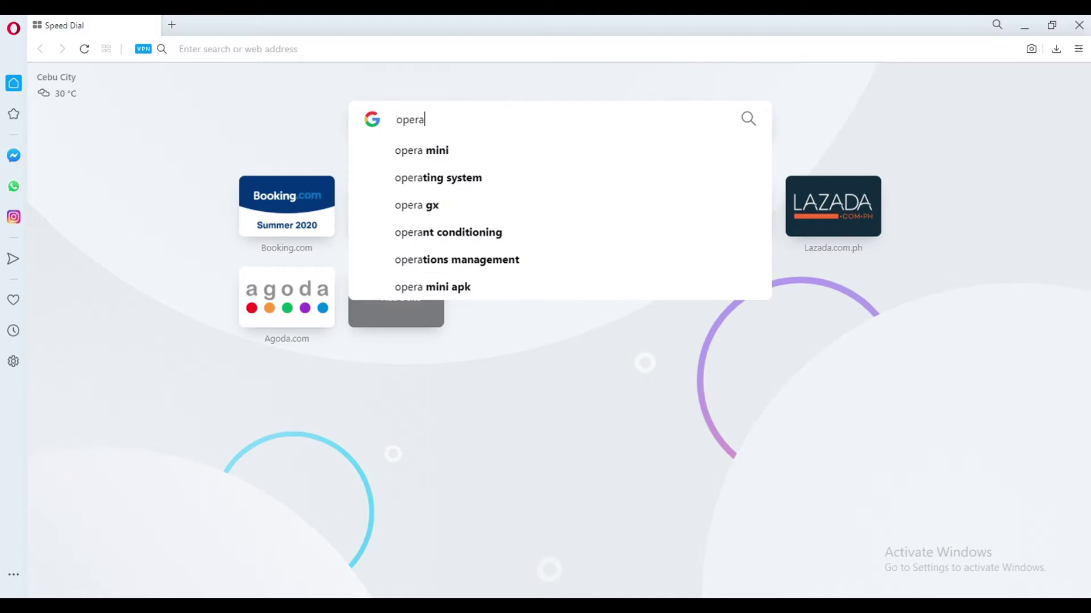
type(" addons")
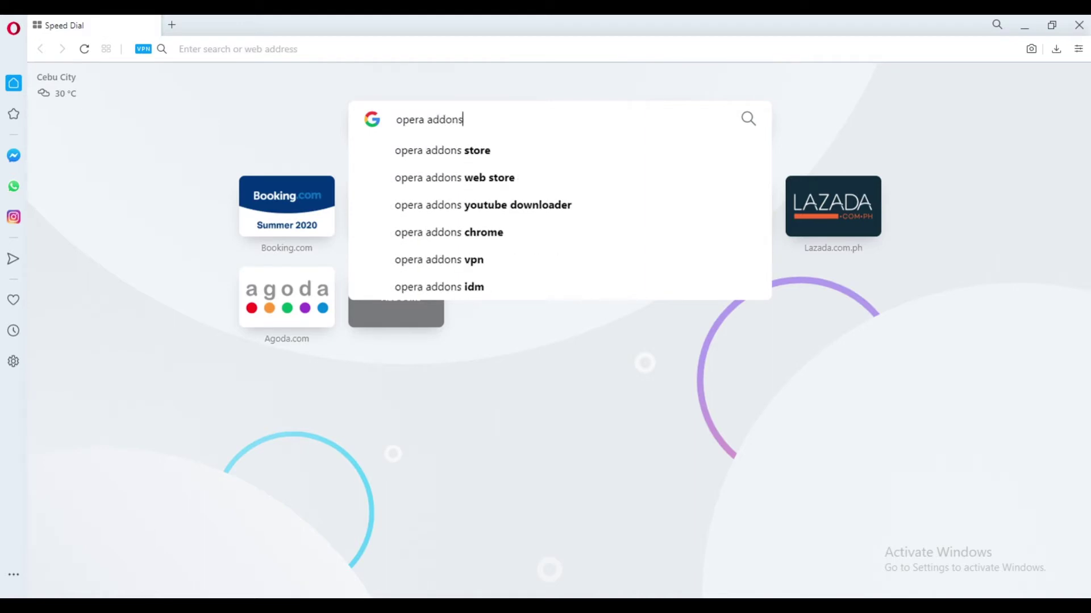
key("Return")
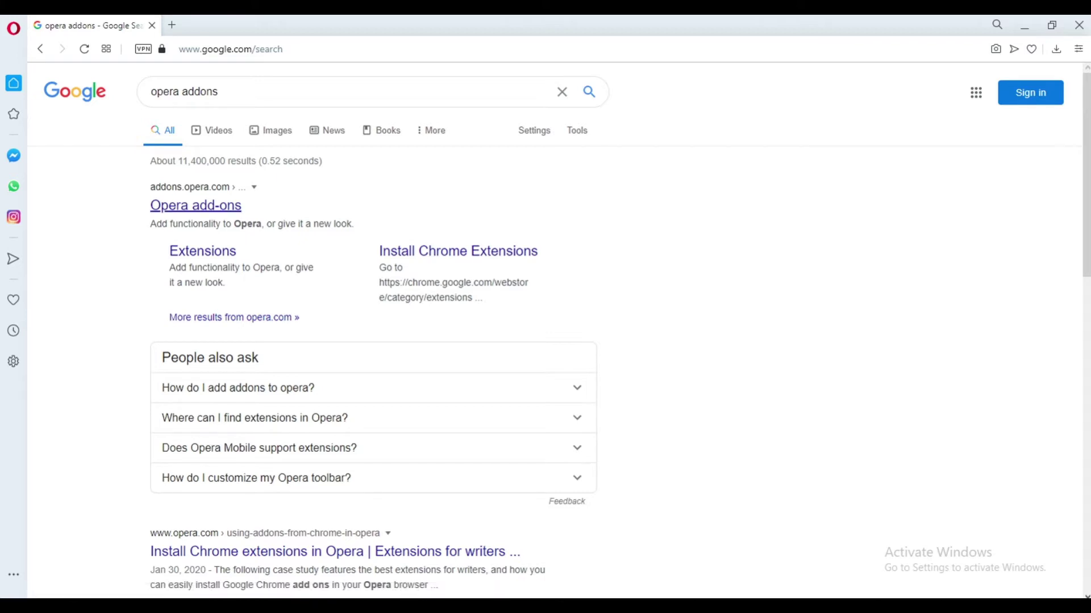
Go to the Opera add-ons site and search it for 'install chrome extension'
left_click(195, 206)
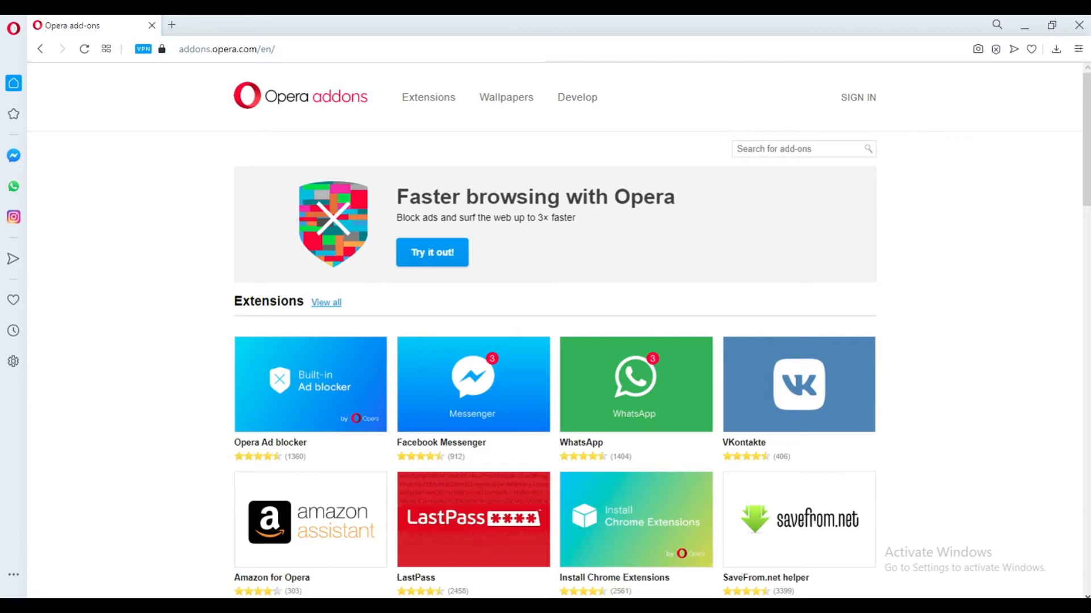
left_click(796, 149)
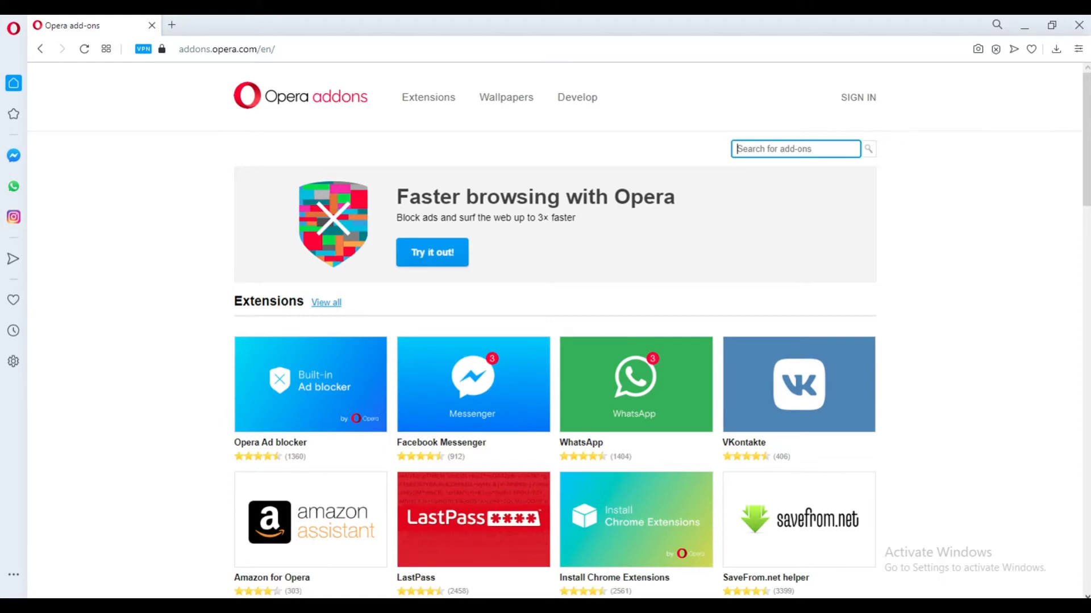
type("install chrome extension")
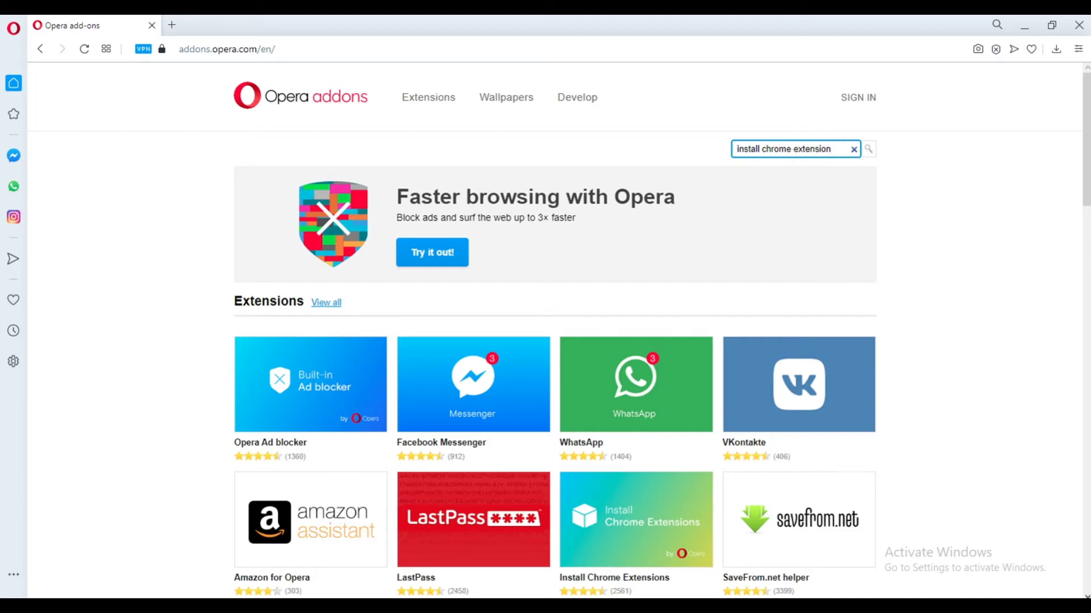
key("Return")
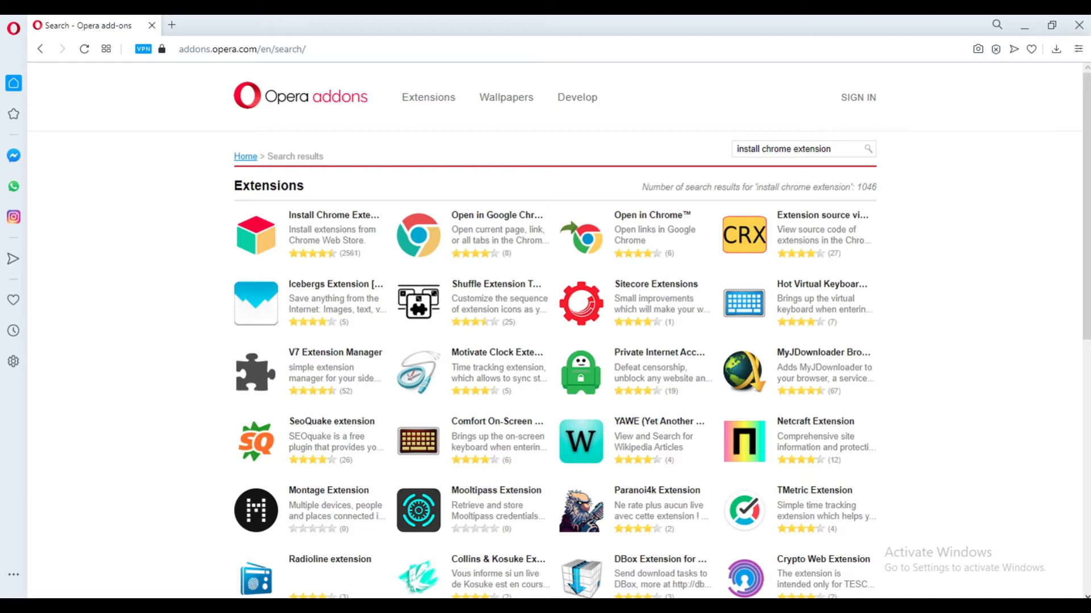
Add the Install Chrome Extensions add-on to Opera from its add-on page
left_click(256, 236)
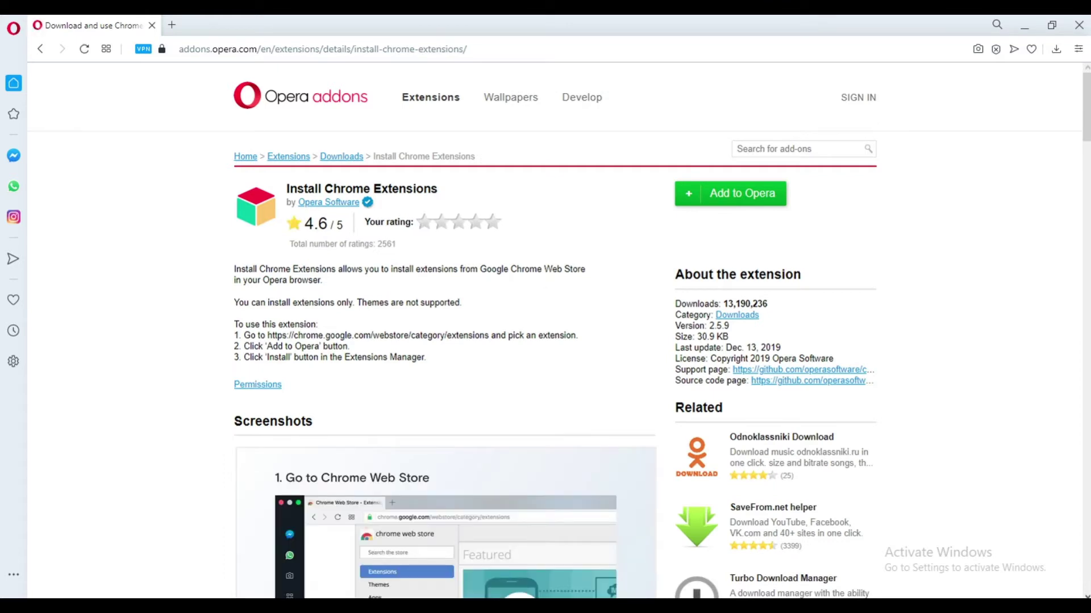
left_click(730, 193)
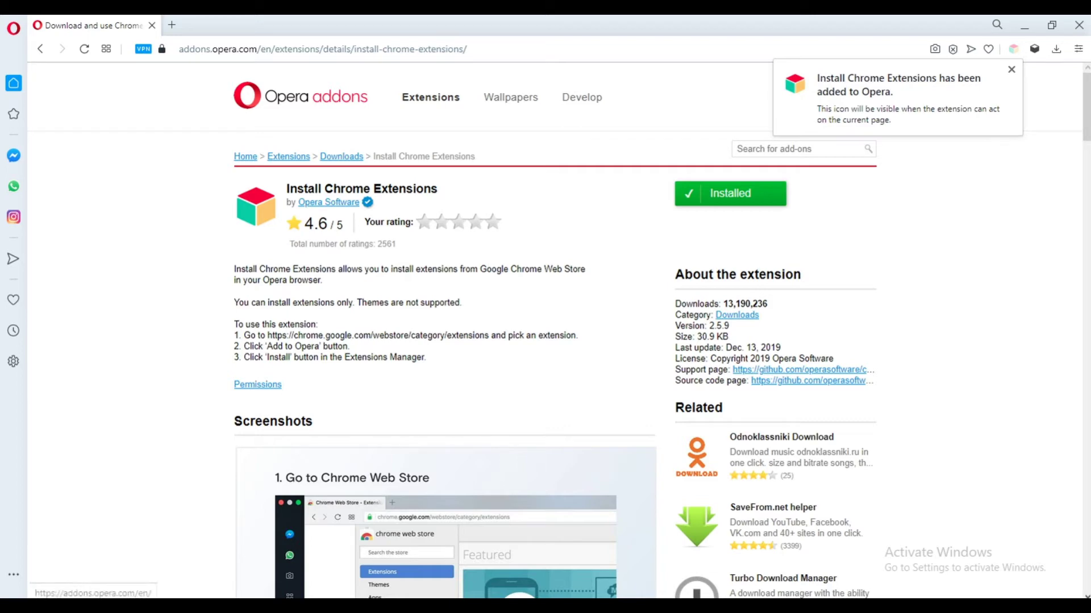
left_click(13, 28)
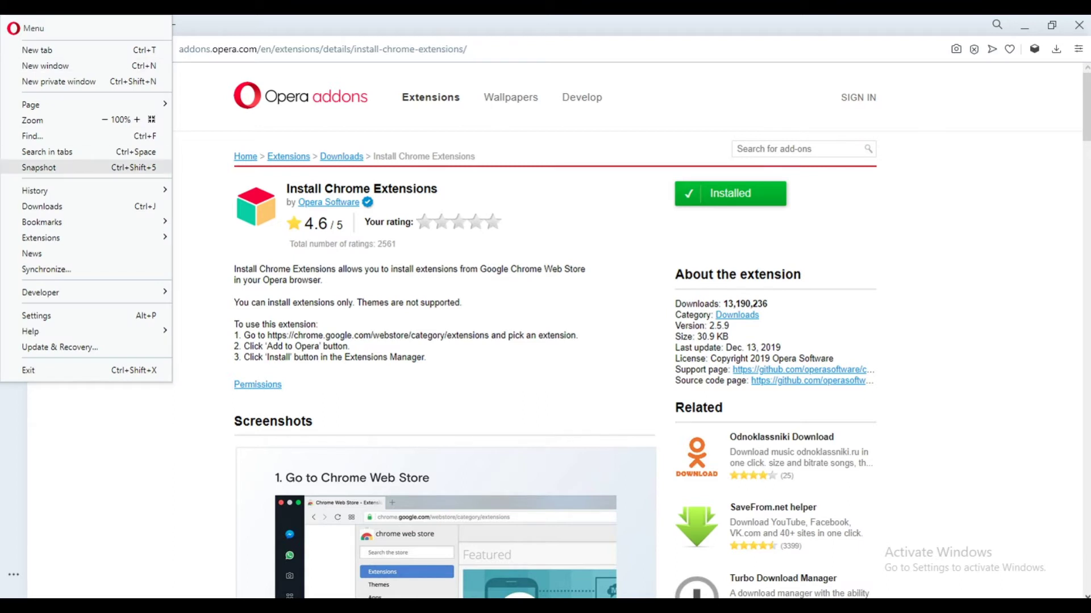
Open the extensions manager (Ctrl+Shift+E) to confirm Install Chrome Extensions 2.5.9 is enabled
mouse_move(85, 237)
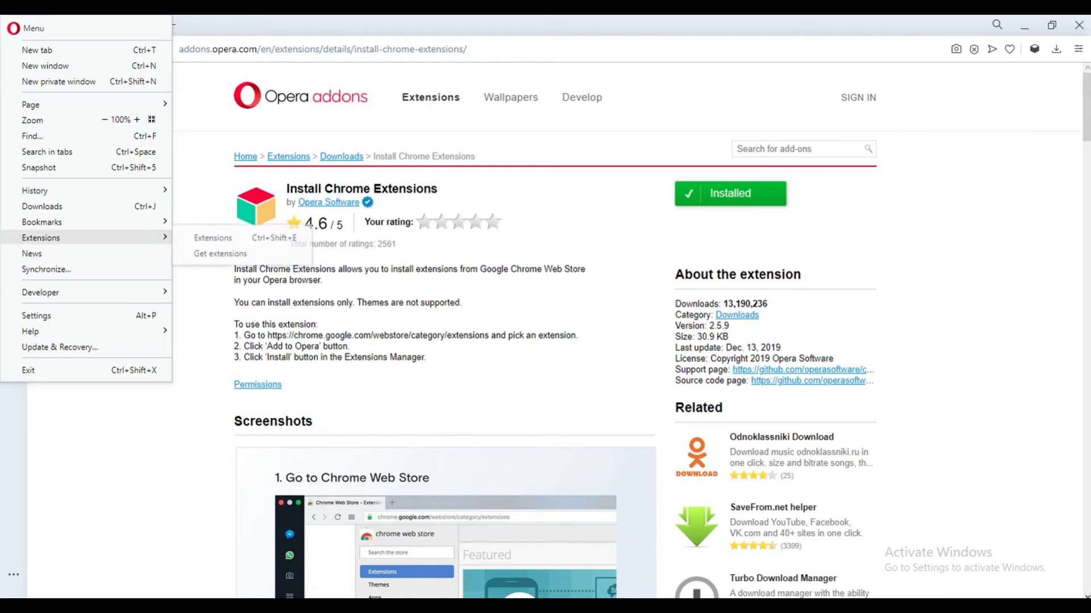
key("ctrl+shift+e")
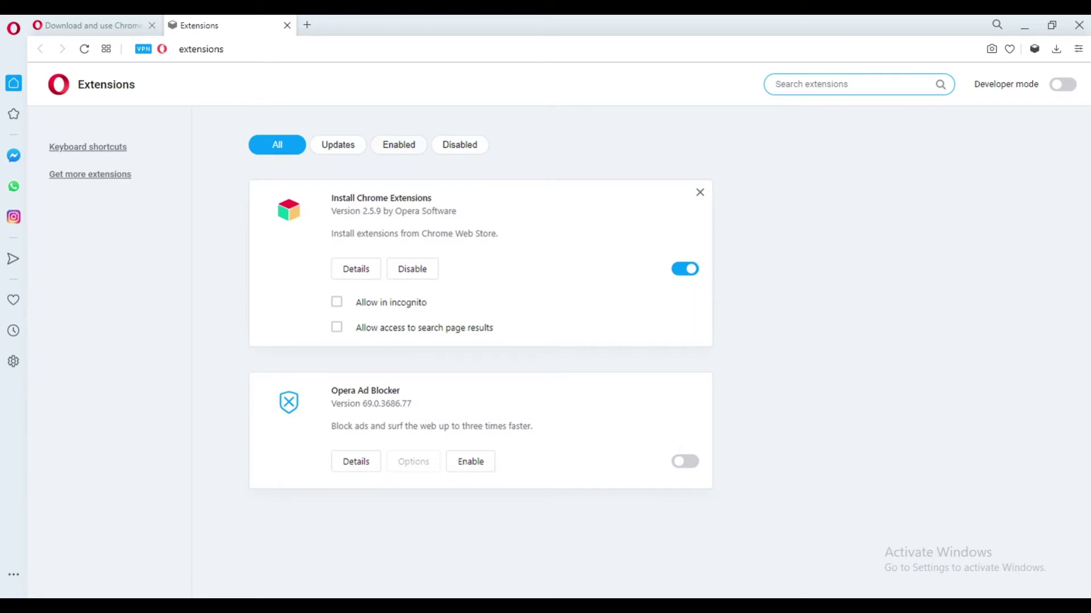
key("ctrl+l")
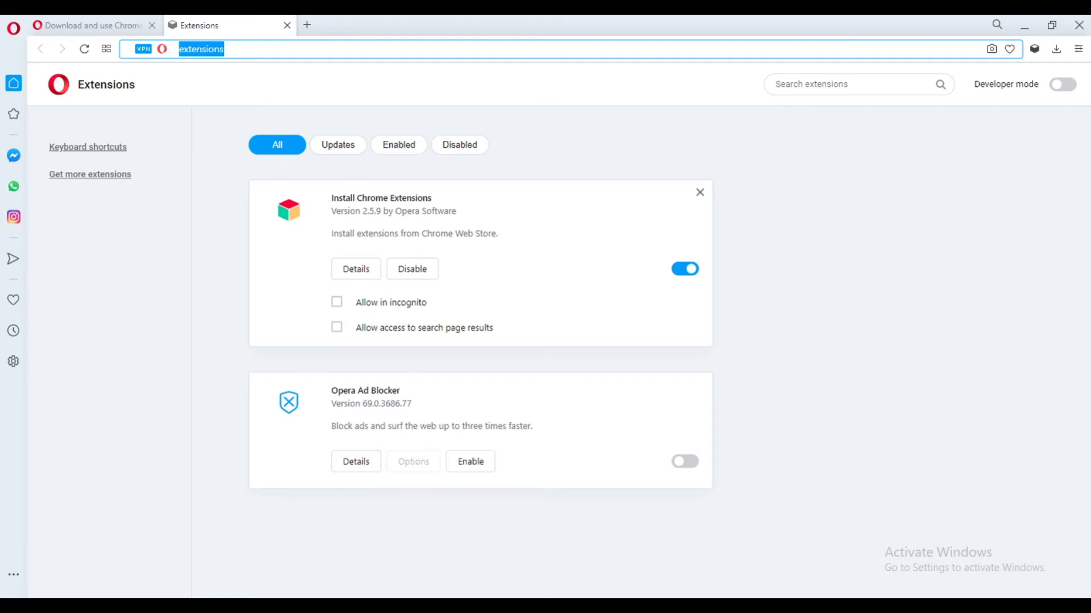
Search the web for 'chrome web store' and open the Chrome Web Store result
type("chro")
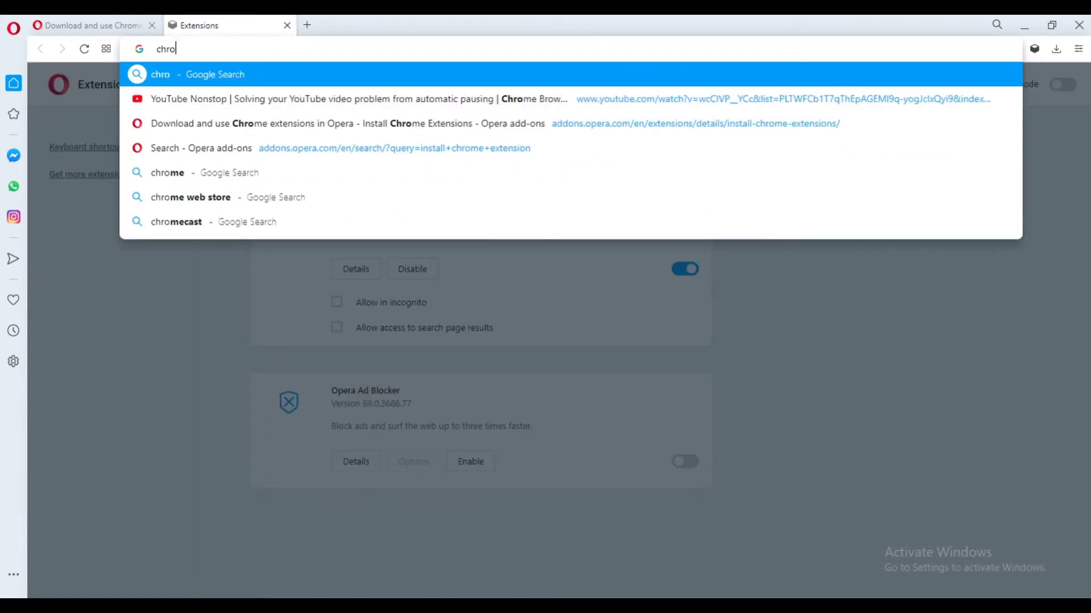
type("me we")
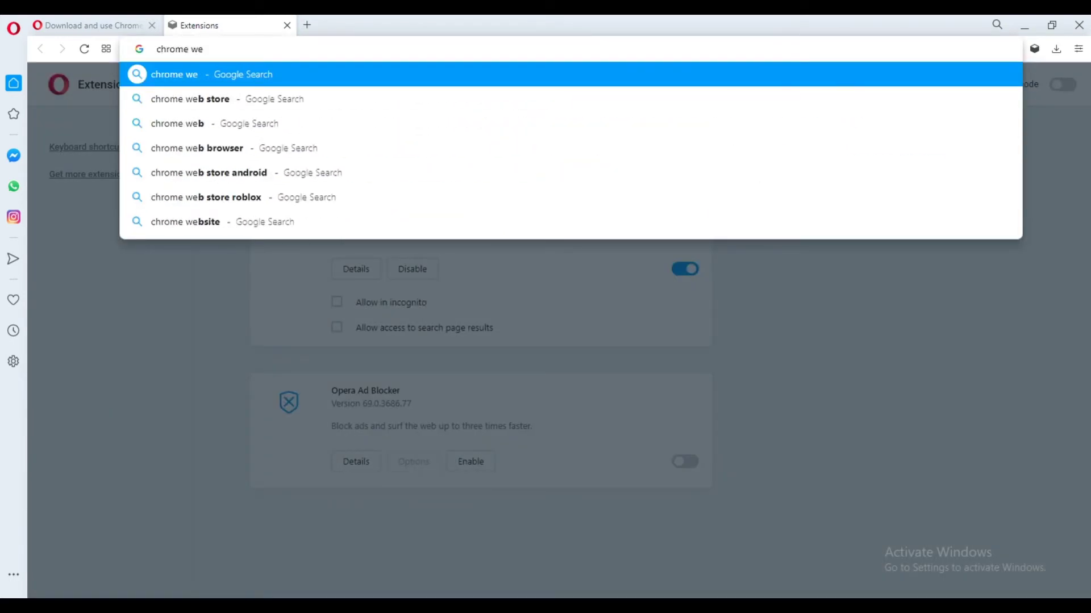
type("b store")
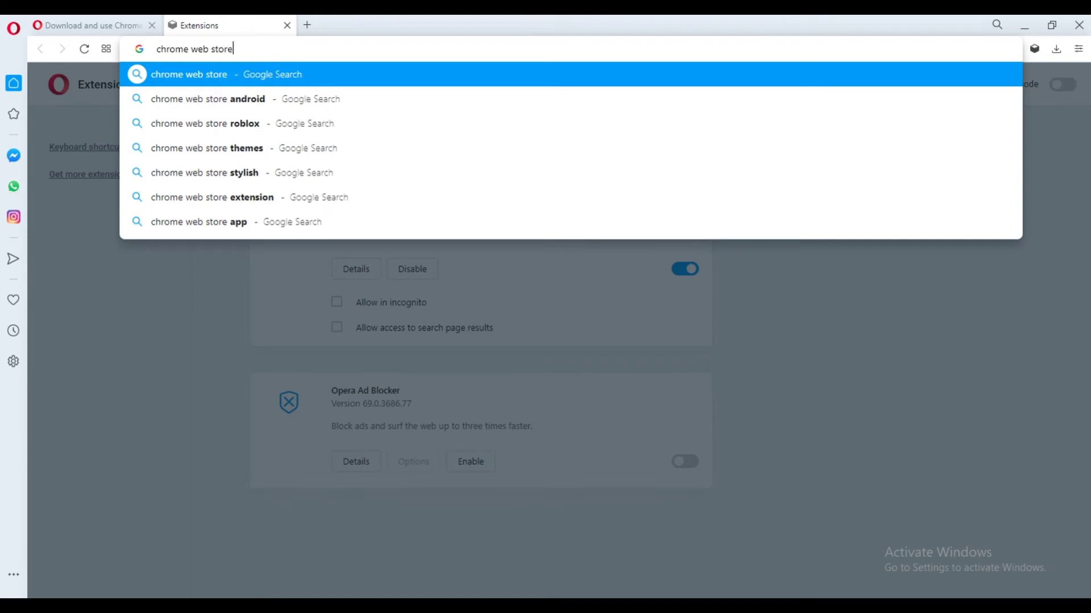
key("Return")
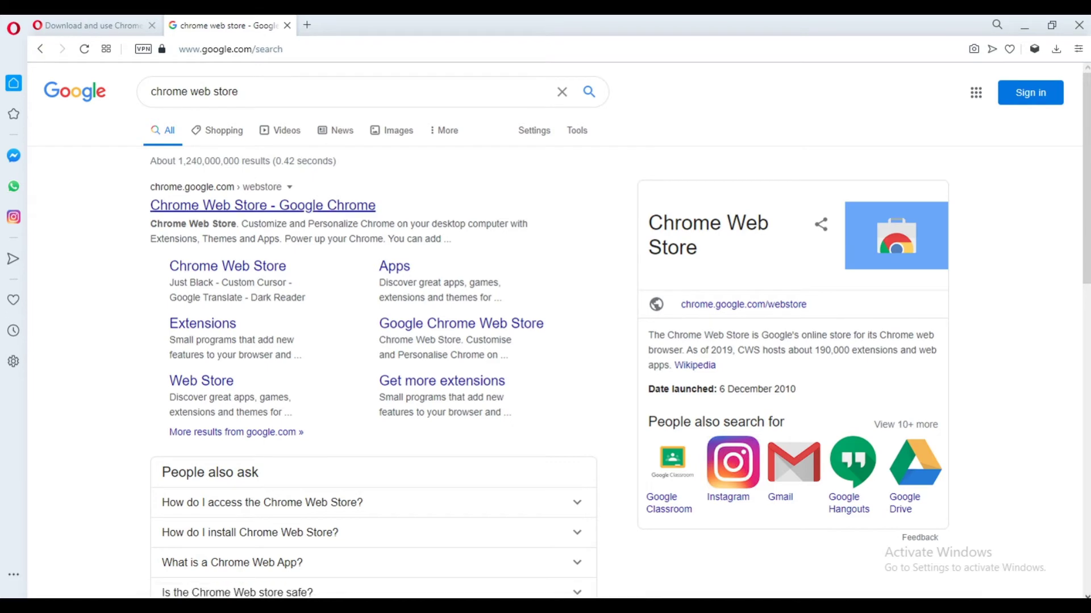
left_click(262, 205)
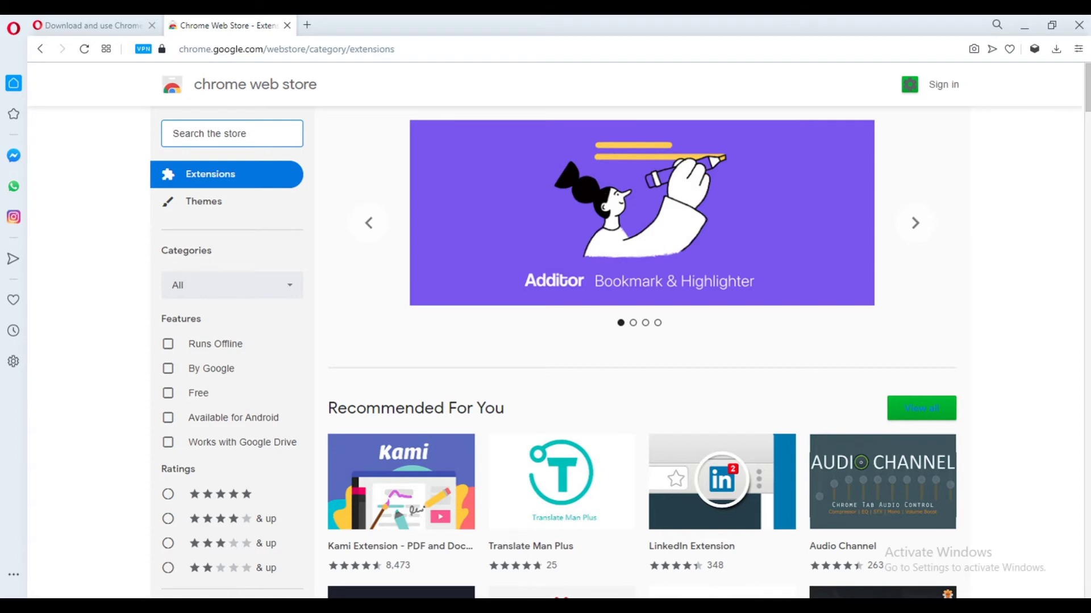
Search the Chrome Web Store for 'youtube nonstop' and add YouTube NonStop to Opera
type("you")
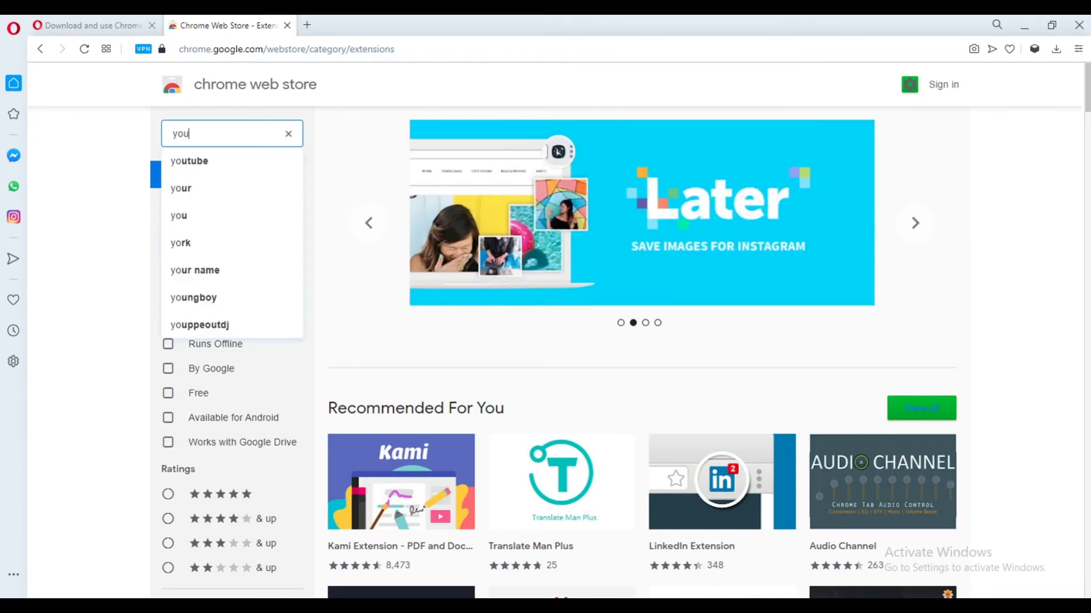
type("tube nonstop")
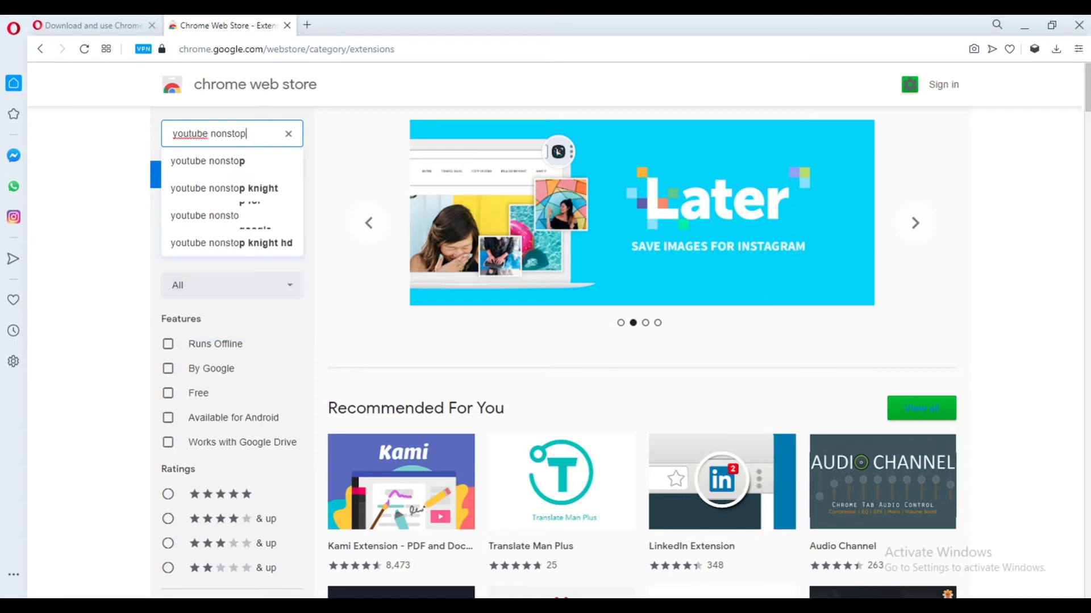
key("Return")
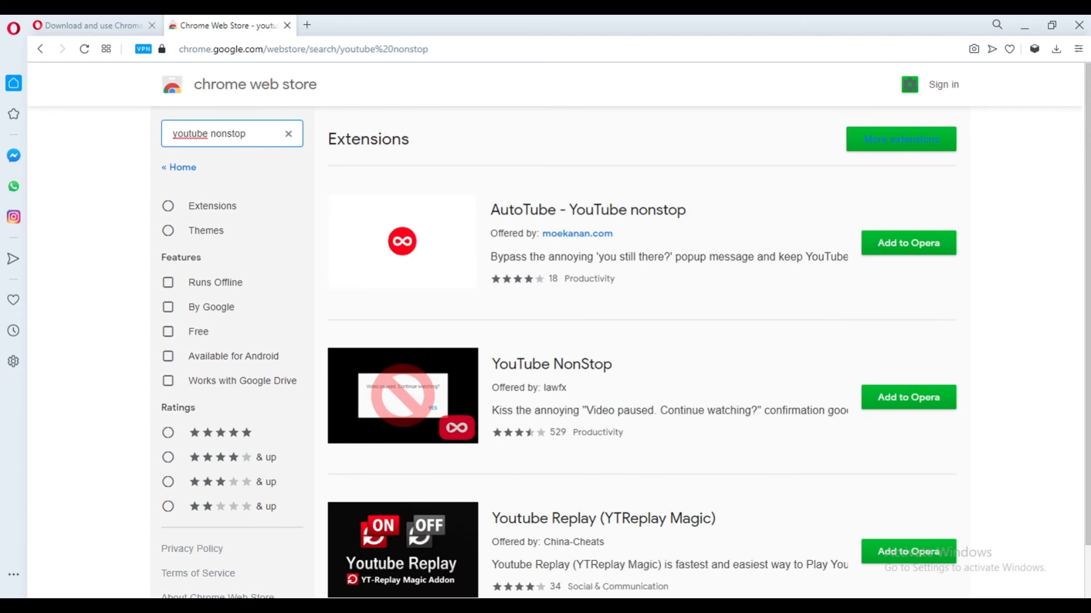
scroll(624, 329, "down", 1)
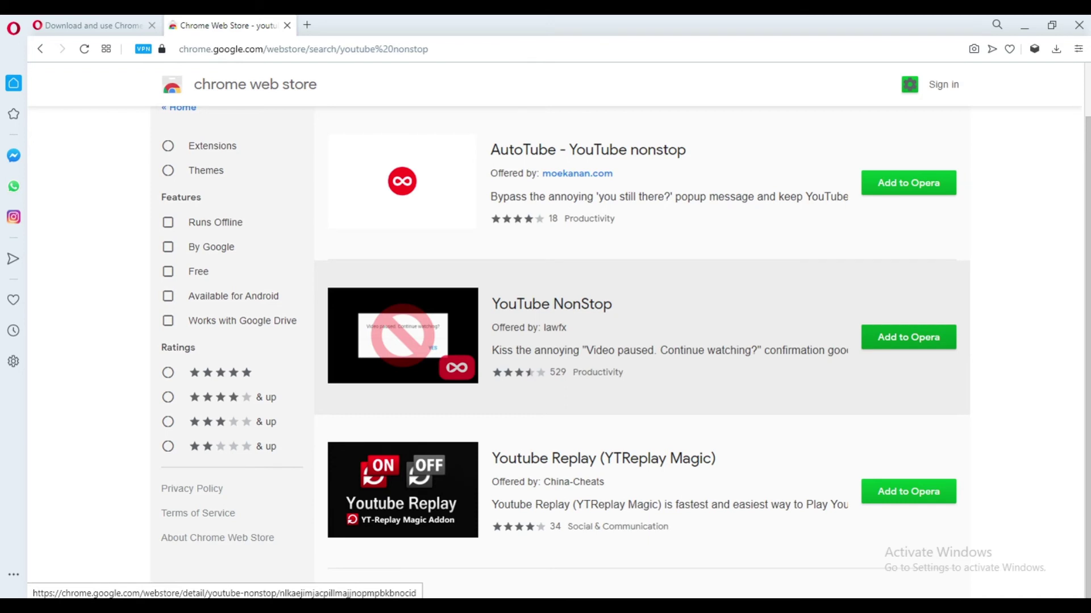
left_click(909, 336)
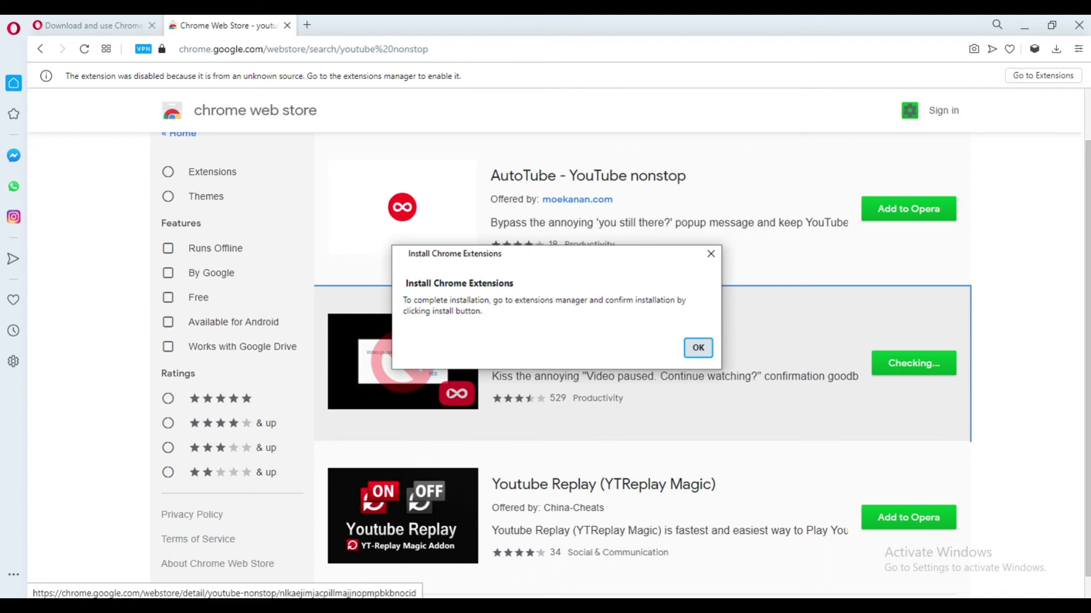
left_click(698, 348)
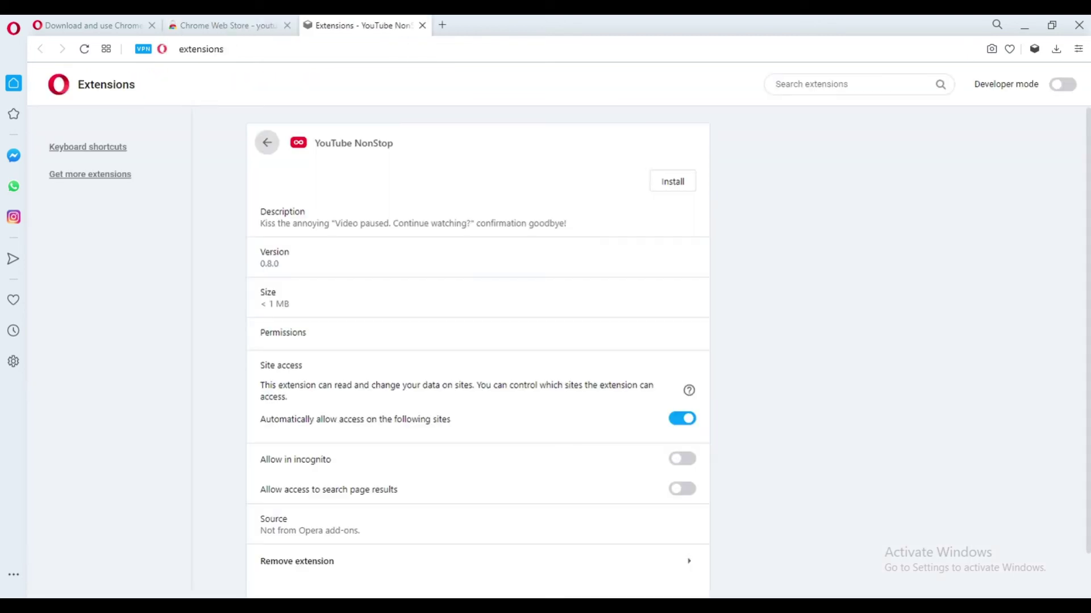
Install YouTube NonStop, confirm the installation, and dismiss the 'added to Opera' notification
key("Tab")
key("Return")
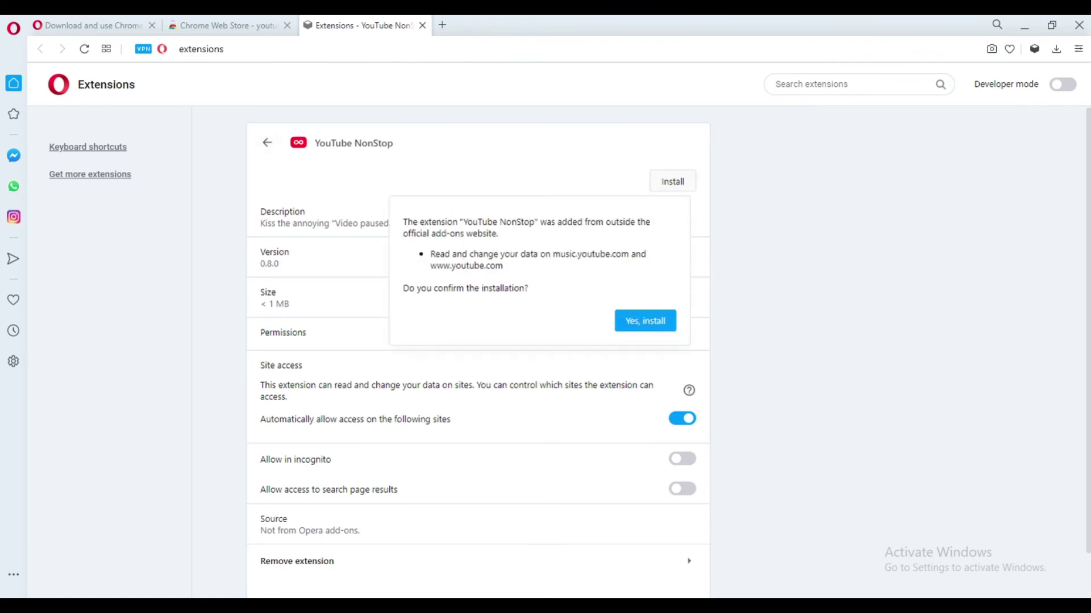
key("Return")
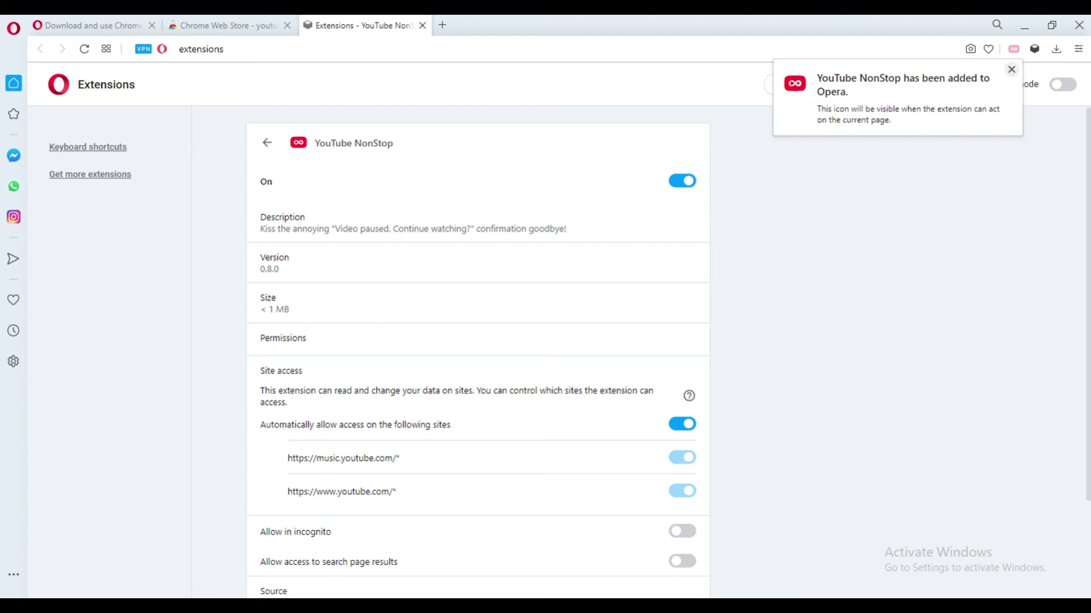
left_click(1011, 69)
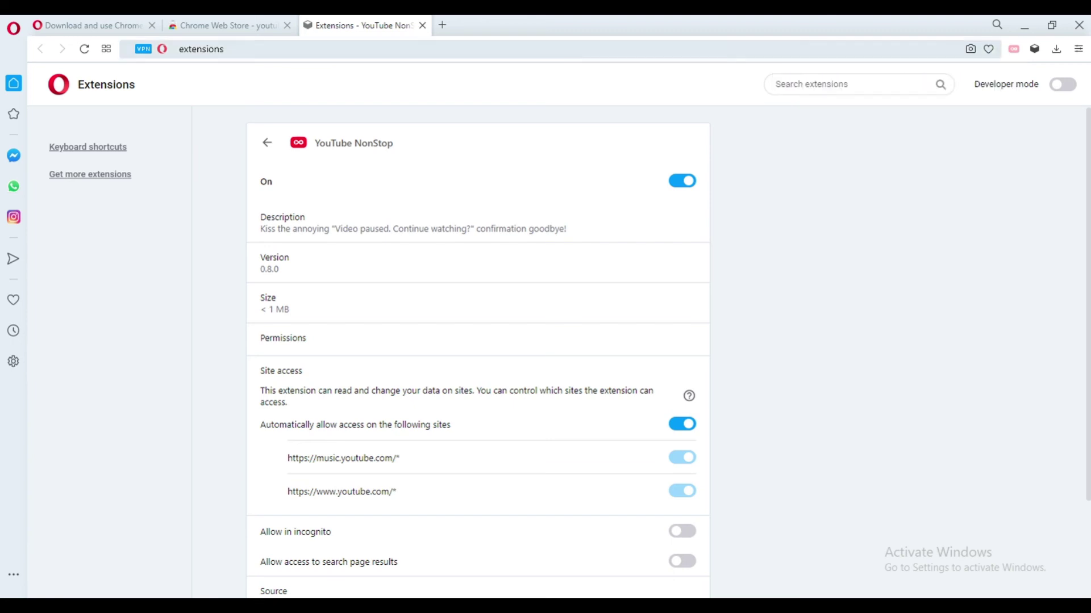
left_click(284, 49)
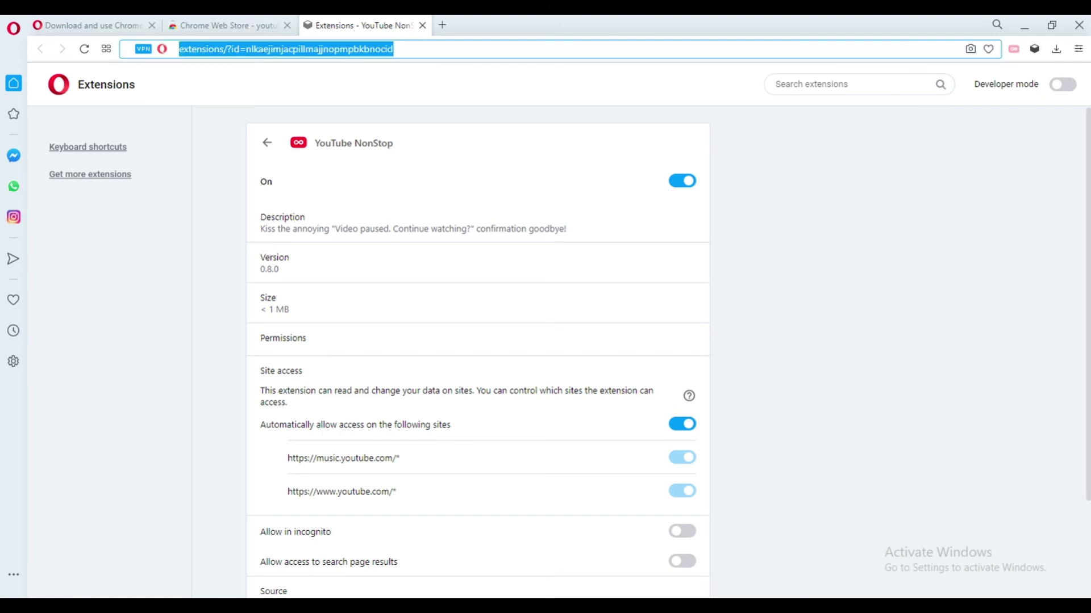
key("BackSpace")
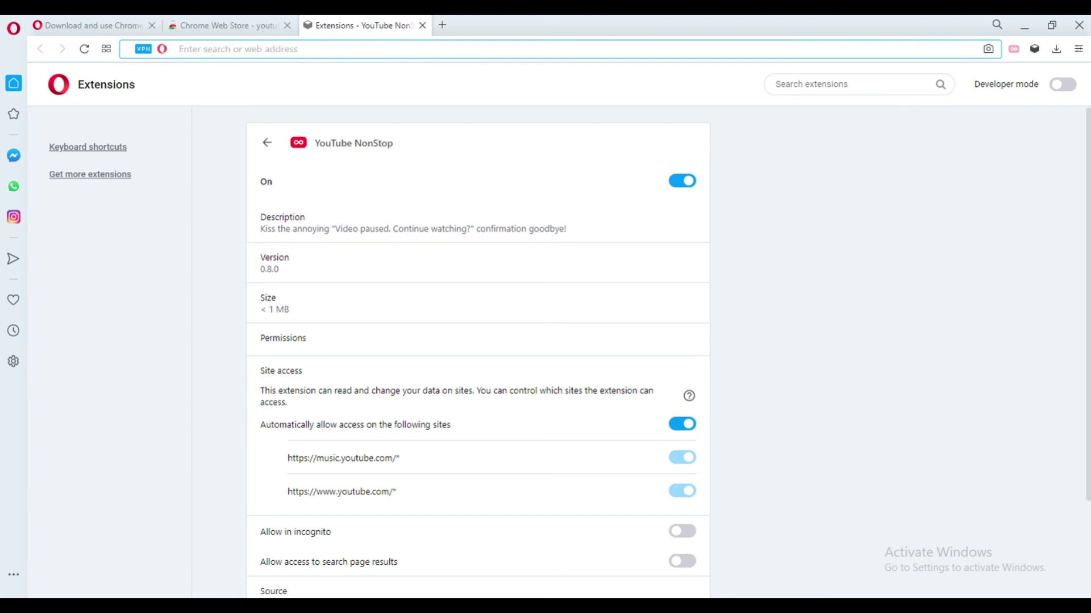
type("yout")
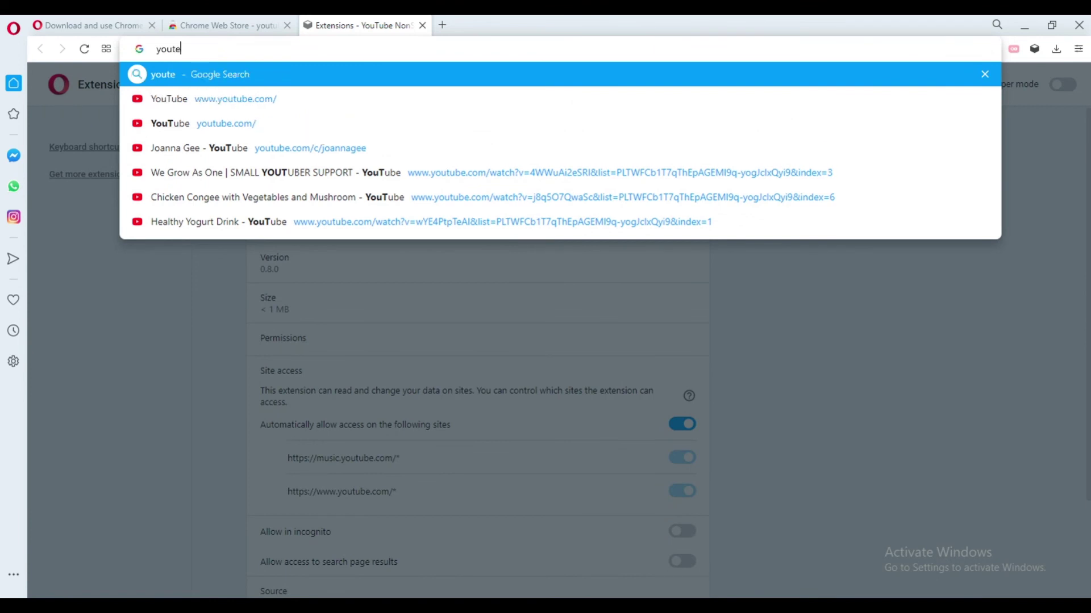
type("ube")
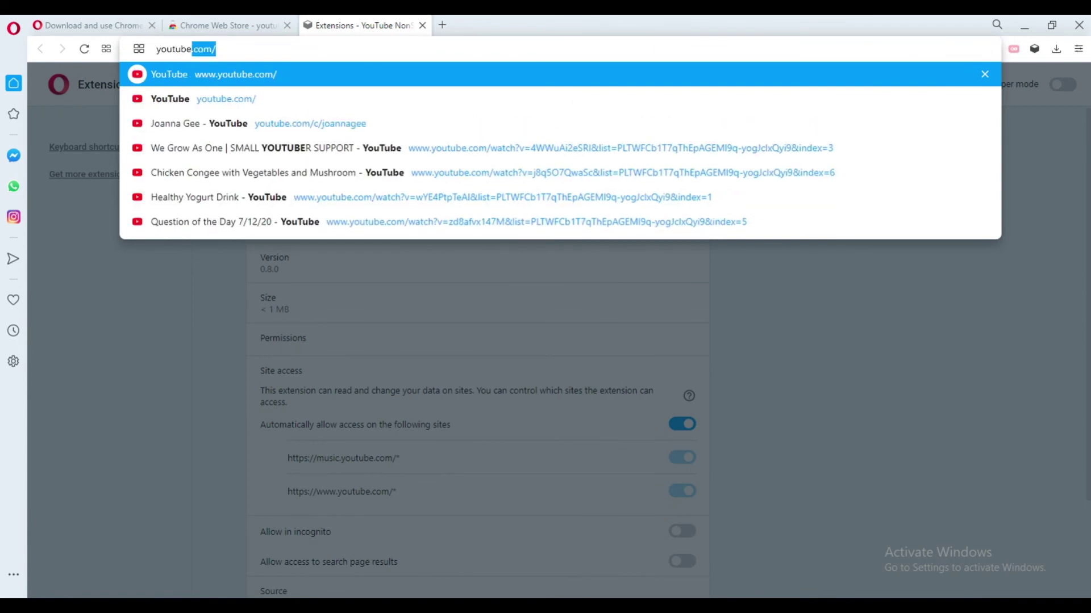
key("Return")
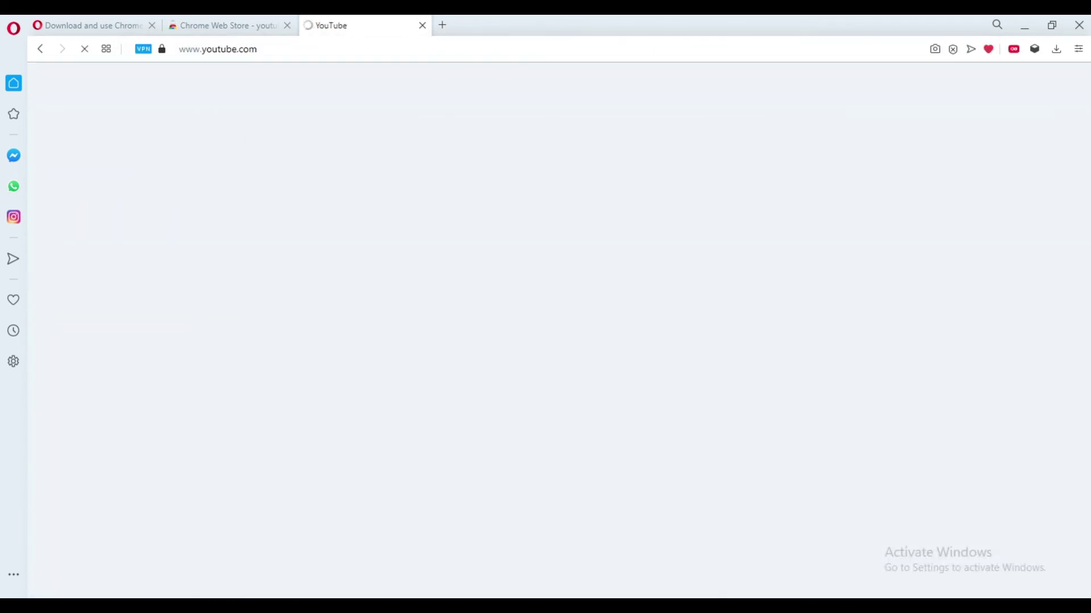